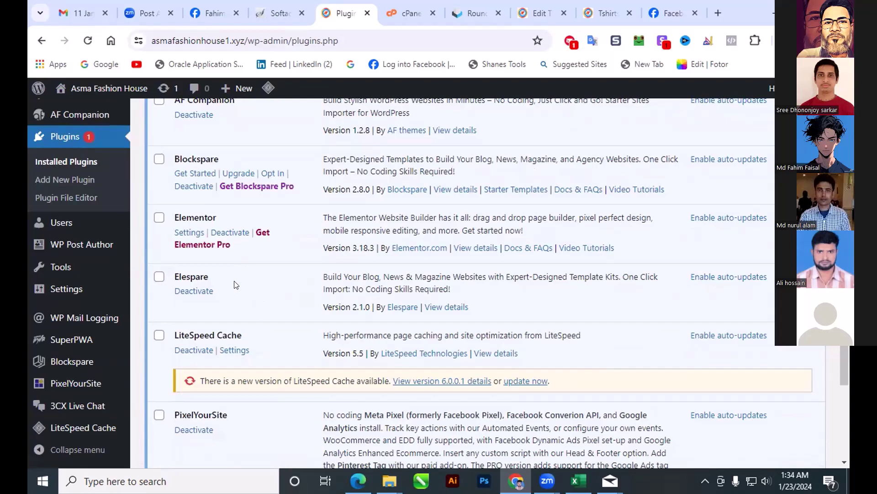
{"action": "scroll", "coordinate": [235, 284], "scroll_direction": "down", "scroll_amount": 1}
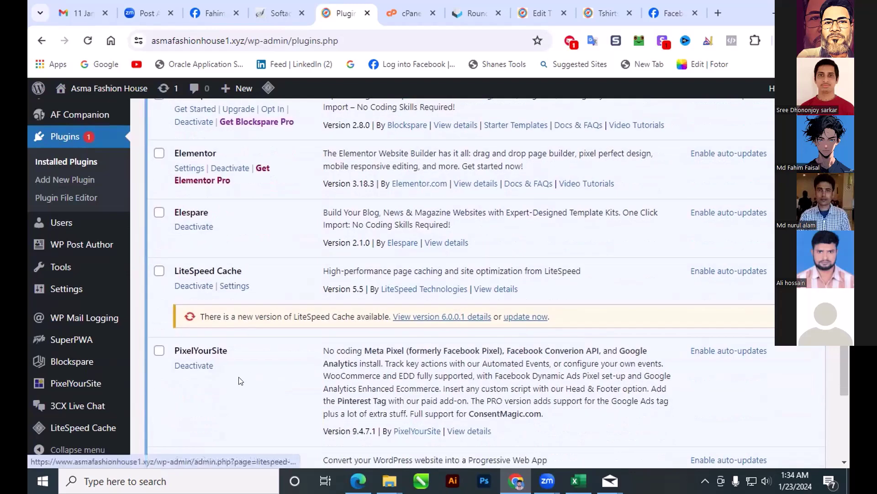
{"action": "scroll", "coordinate": [236, 375], "scroll_direction": "down", "scroll_amount": 1}
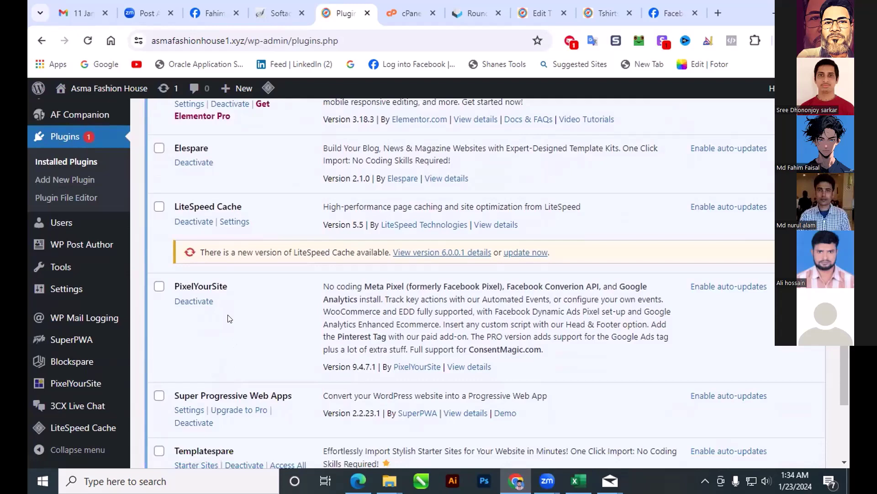
{"action": "scroll", "coordinate": [229, 318], "scroll_direction": "up", "scroll_amount": 3}
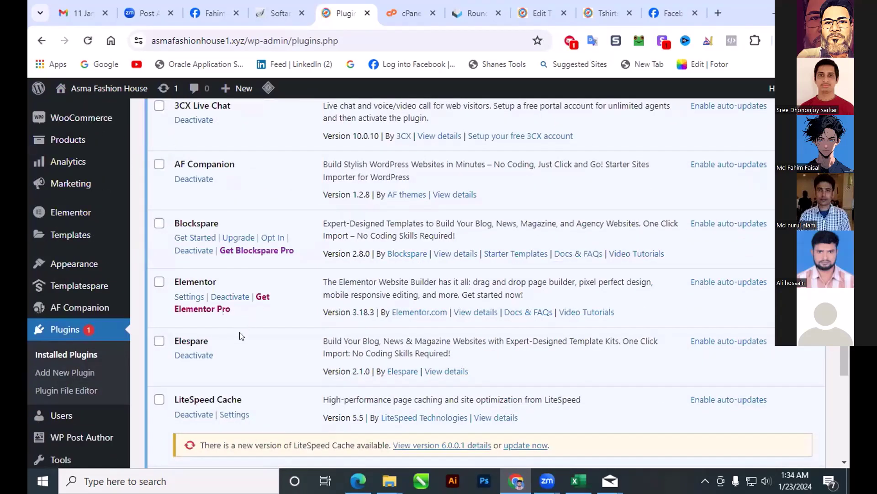
{"action": "scroll", "coordinate": [245, 351], "scroll_direction": "down", "scroll_amount": 1}
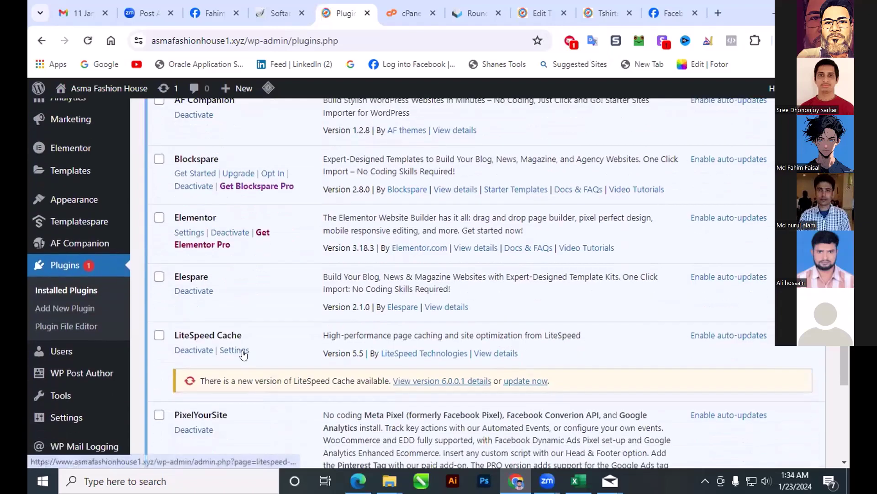
{"action": "scroll", "coordinate": [243, 354], "scroll_direction": "down", "scroll_amount": 2}
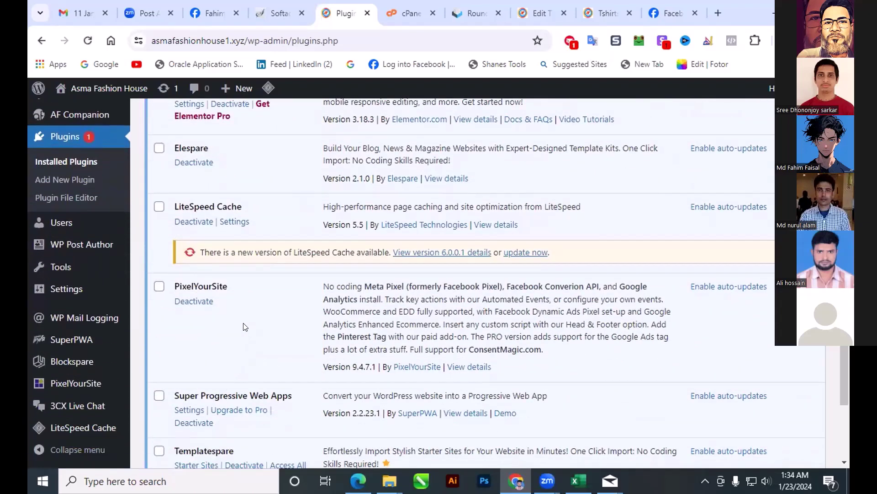
{"action": "scroll", "coordinate": [245, 327], "scroll_direction": "down", "scroll_amount": 2}
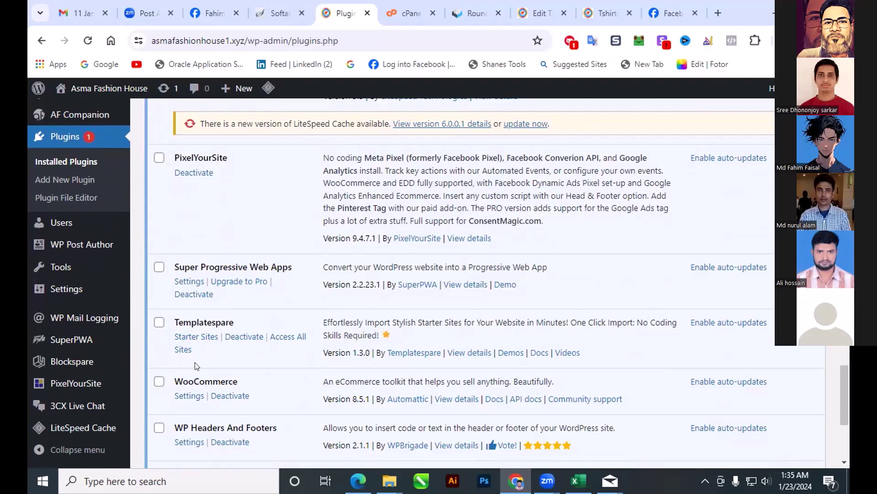
{"action": "scroll", "coordinate": [197, 357], "scroll_direction": "down", "scroll_amount": 1}
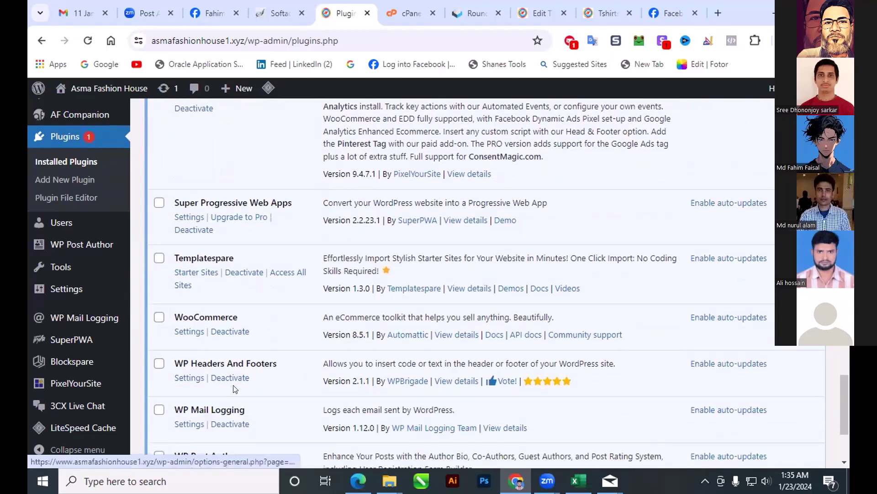
{"action": "scroll", "coordinate": [235, 387], "scroll_direction": "down", "scroll_amount": 2}
{"action": "scroll", "coordinate": [238, 387], "scroll_direction": "down", "scroll_amount": 1}
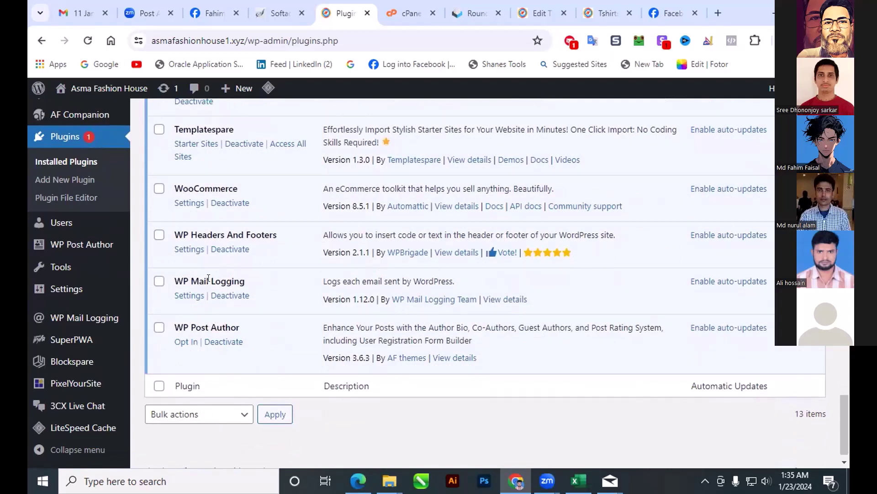
Step: Open the WP Mail Logging settings and its 'Can See Submission data' dropdown
{"action": "left_click", "coordinate": [181, 296]}
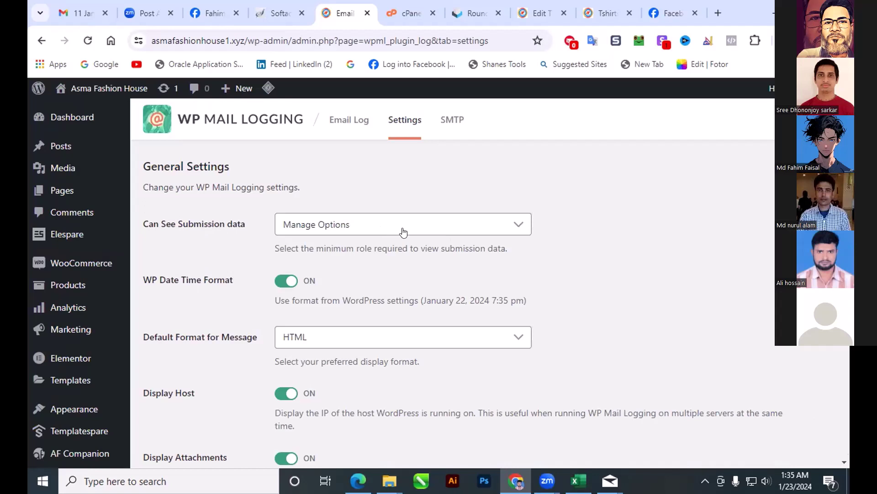
{"action": "left_click", "coordinate": [517, 226]}
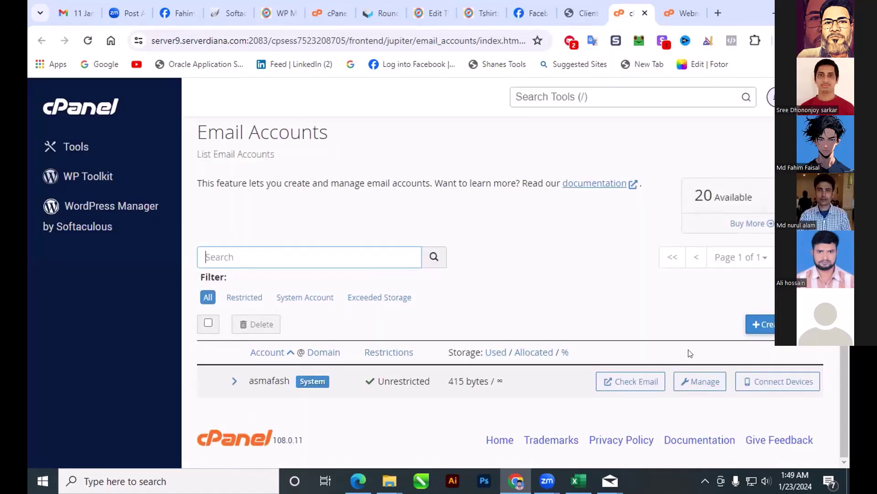
Step: Begin a new cPanel email account with the username 'admin', replacing the first name typed
{"action": "left_click", "coordinate": [764, 324]}
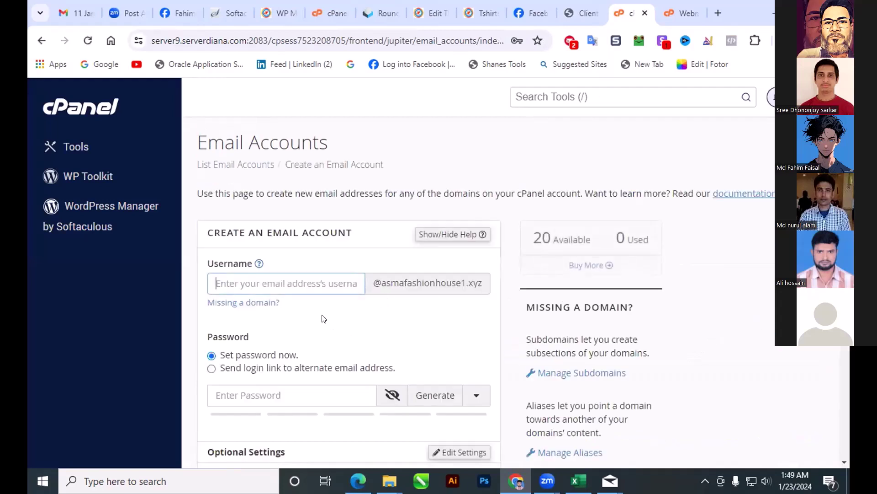
{"action": "left_click", "coordinate": [250, 284]}
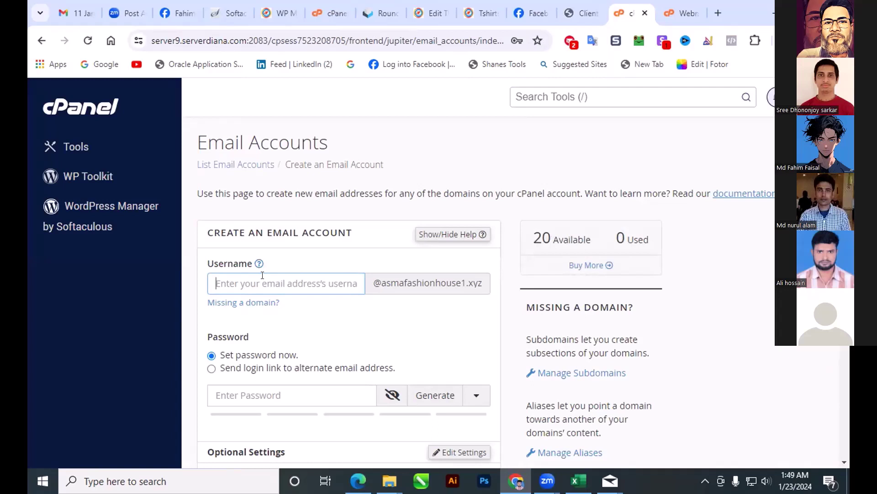
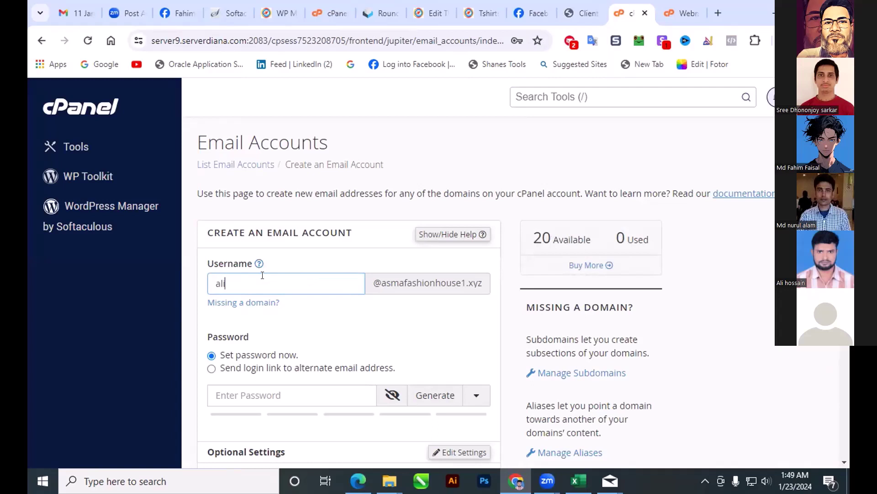
{"action": "double_click", "coordinate": [241, 276]}
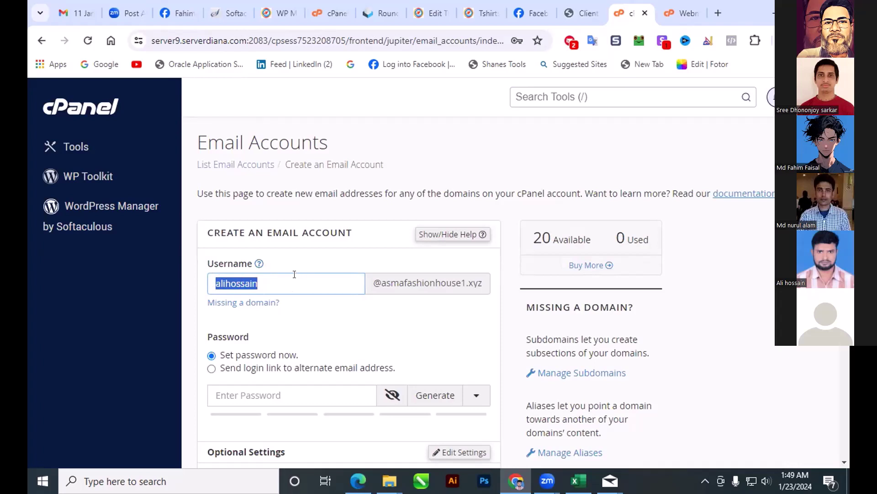
{"action": "type", "text": "admin"}
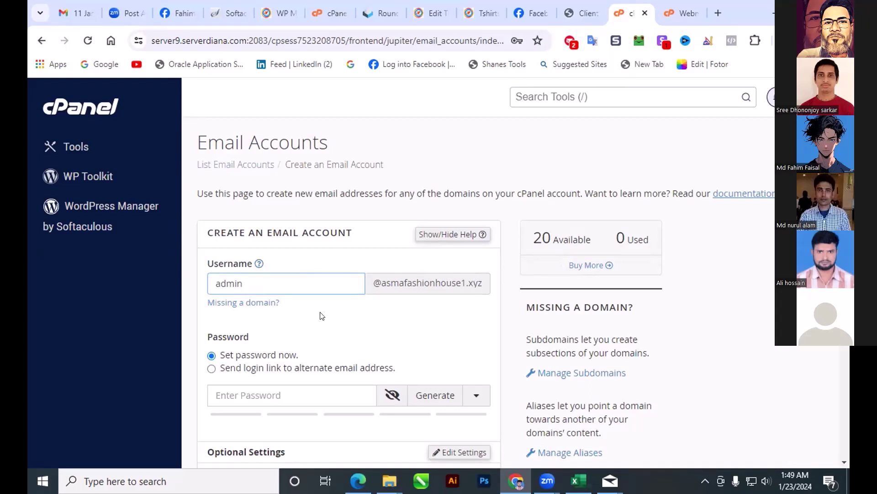
{"action": "scroll", "coordinate": [321, 315], "scroll_direction": "down", "scroll_amount": 1}
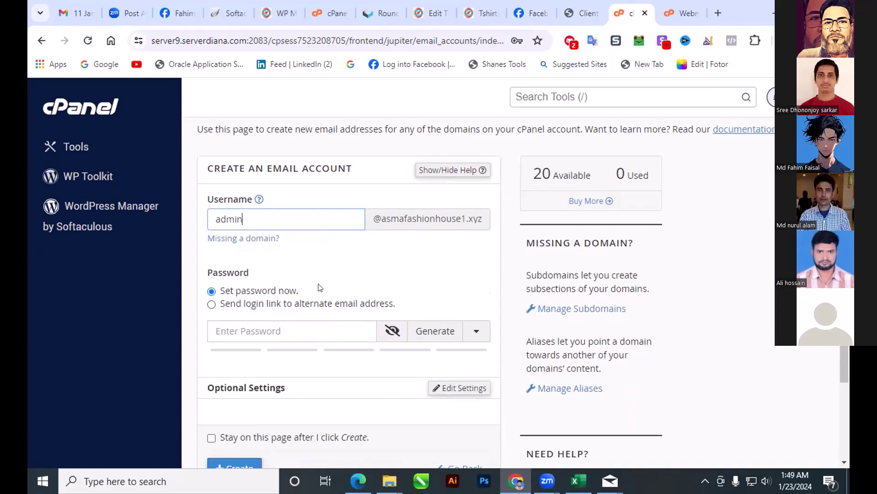
Step: Enter a mailbox password rated strength 100 and dismiss the browser's password suggestions
{"action": "left_click", "coordinate": [279, 322]}
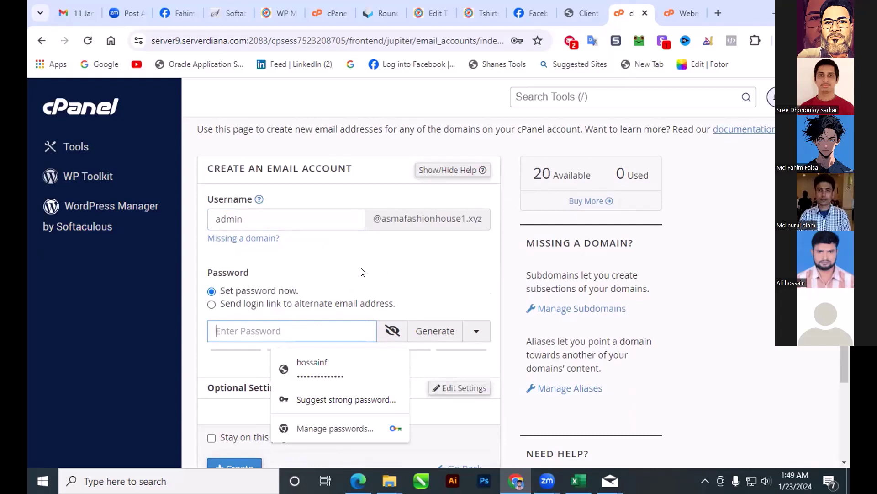
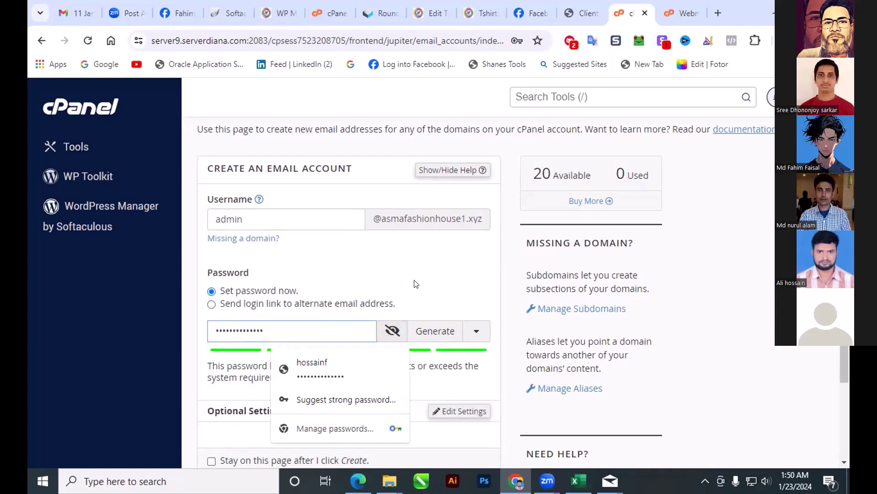
{"action": "left_click", "coordinate": [446, 281]}
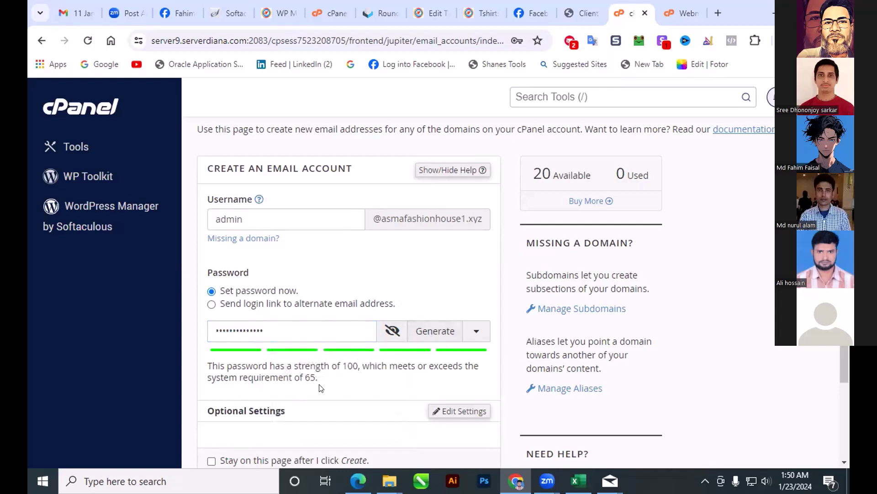
{"action": "scroll", "coordinate": [311, 393], "scroll_direction": "down", "scroll_amount": 1}
{"action": "scroll", "coordinate": [337, 338], "scroll_direction": "down", "scroll_amount": 1}
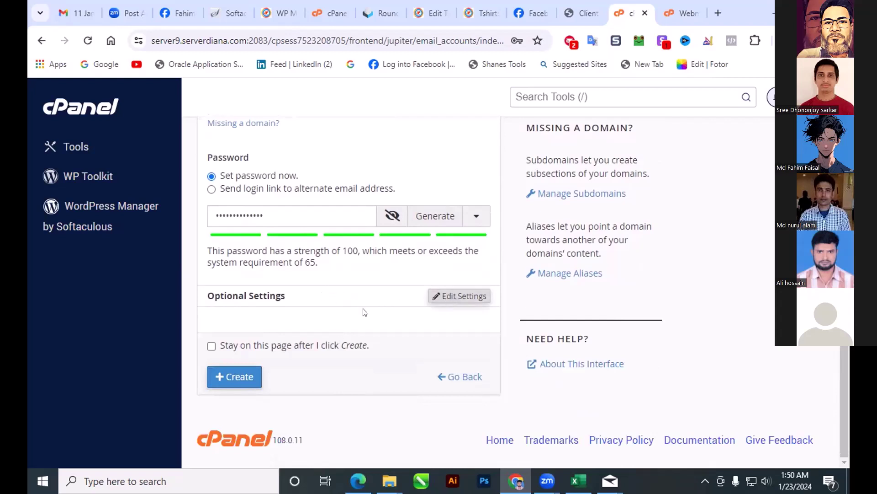
Step: Expand the mailbox's optional settings, keeping storage space at 1000 MB
{"action": "left_click", "coordinate": [456, 295]}
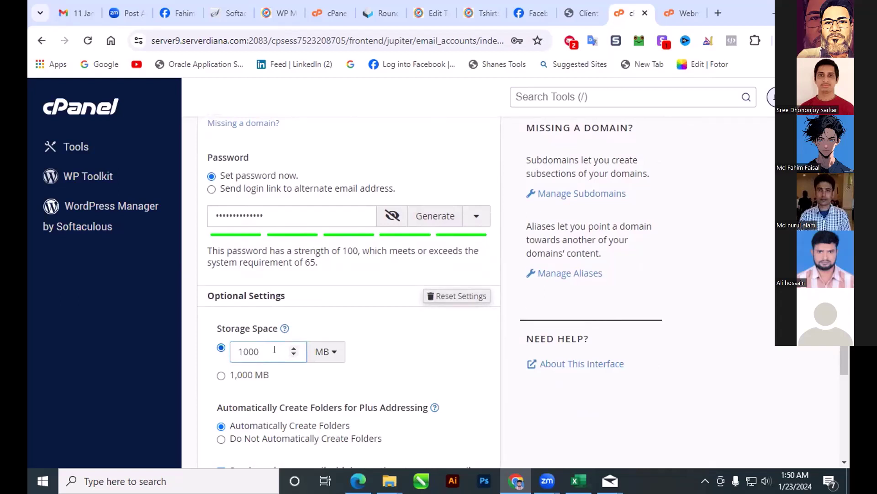
{"action": "left_click", "coordinate": [371, 333]}
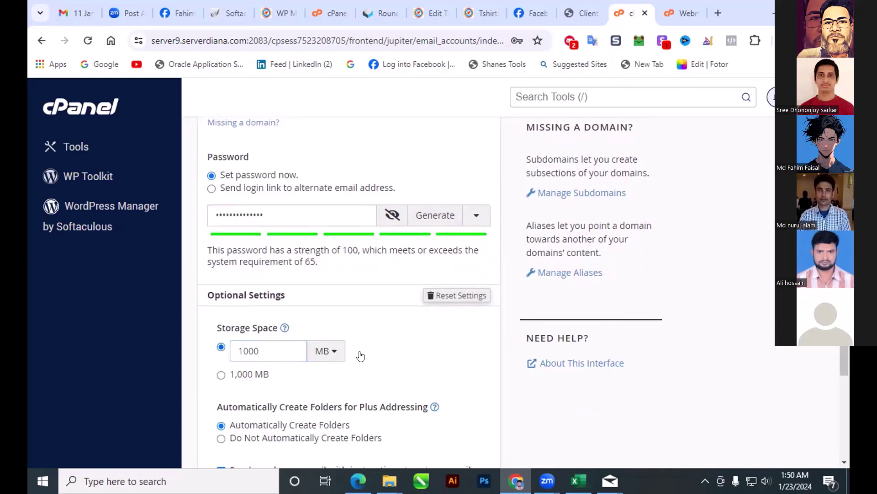
{"action": "scroll", "coordinate": [360, 355], "scroll_direction": "down", "scroll_amount": 3}
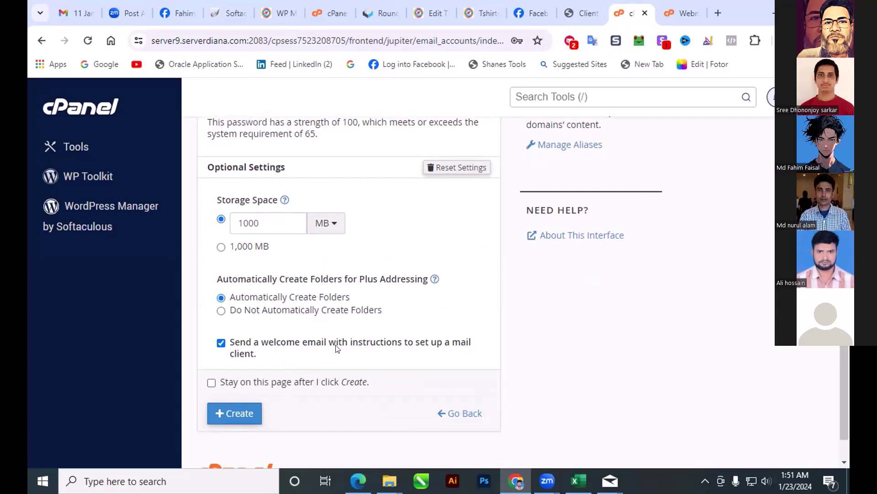
{"action": "left_click", "coordinate": [232, 409]}
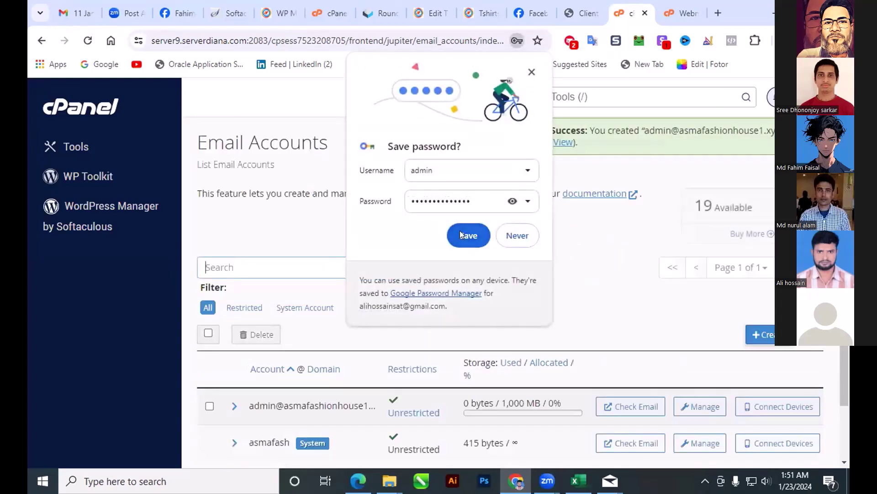
{"action": "left_click", "coordinate": [462, 232]}
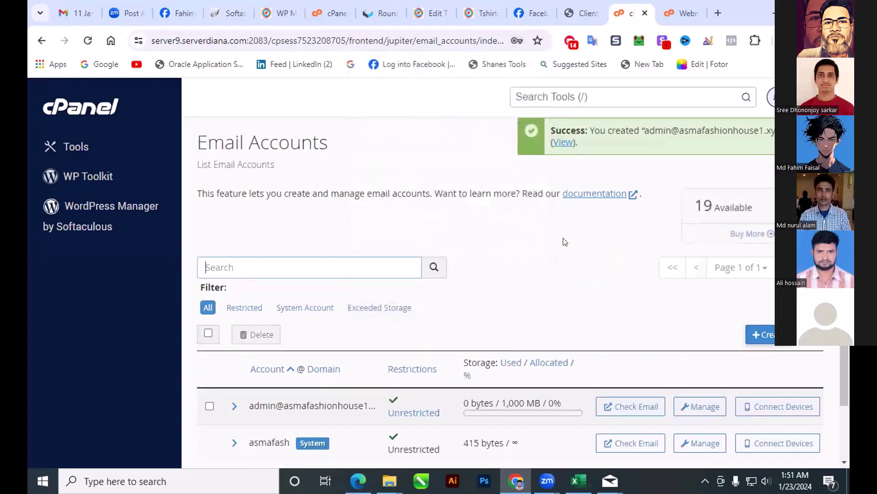
{"action": "scroll", "coordinate": [525, 251], "scroll_direction": "down", "scroll_amount": 3}
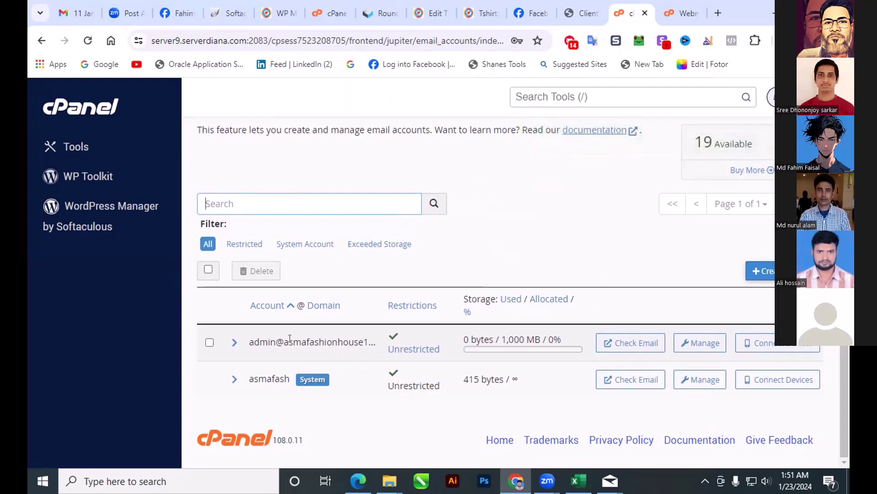
{"action": "left_click", "coordinate": [209, 342]}
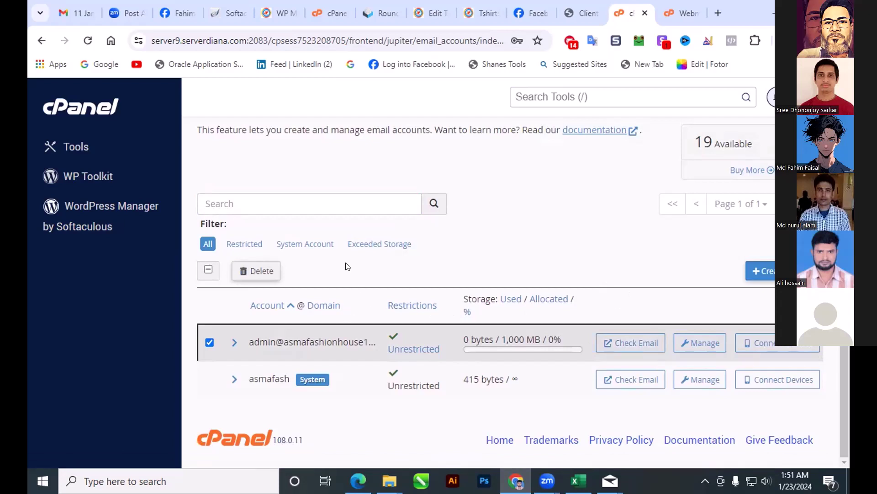
{"action": "left_click", "coordinate": [309, 245]}
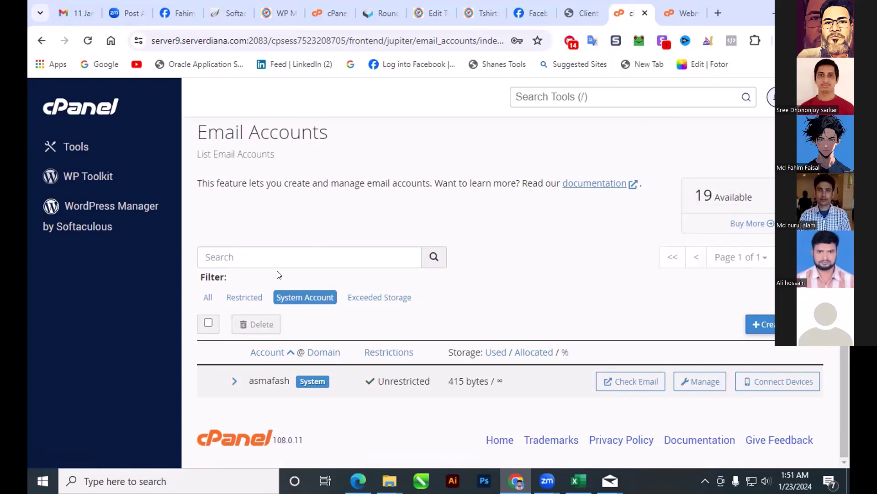
{"action": "left_click", "coordinate": [235, 296]}
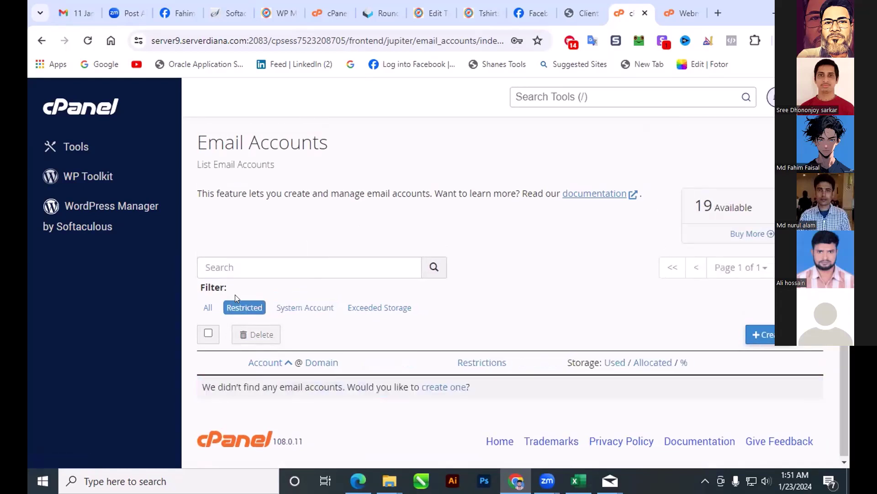
{"action": "left_click", "coordinate": [381, 308]}
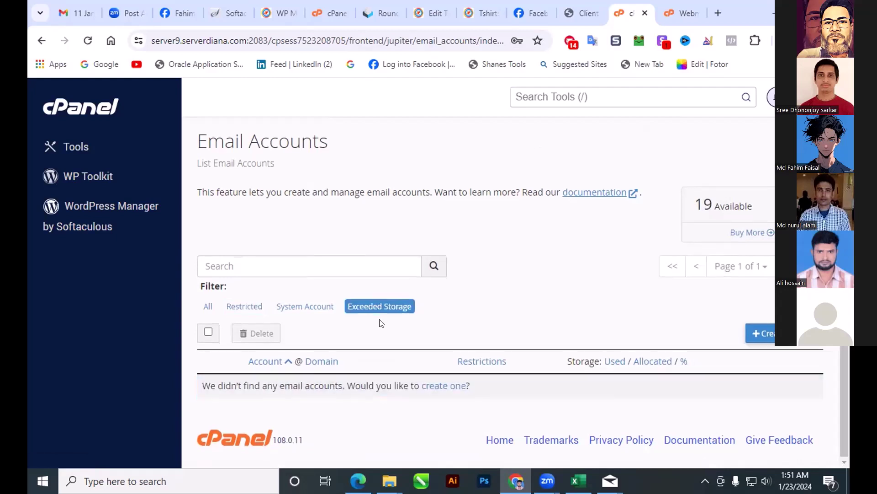
{"action": "left_click", "coordinate": [206, 307]}
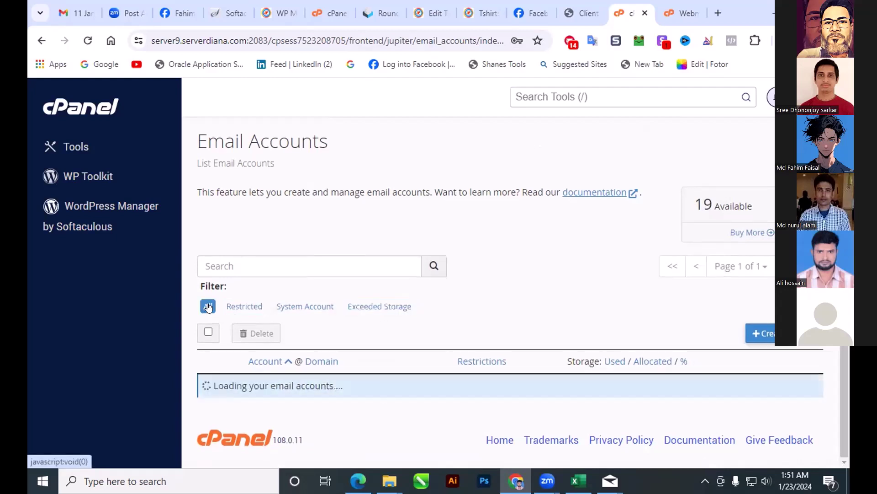
{"action": "scroll", "coordinate": [442, 315], "scroll_direction": "down", "scroll_amount": 1}
{"action": "scroll", "coordinate": [442, 315], "scroll_direction": "down", "scroll_amount": 1}
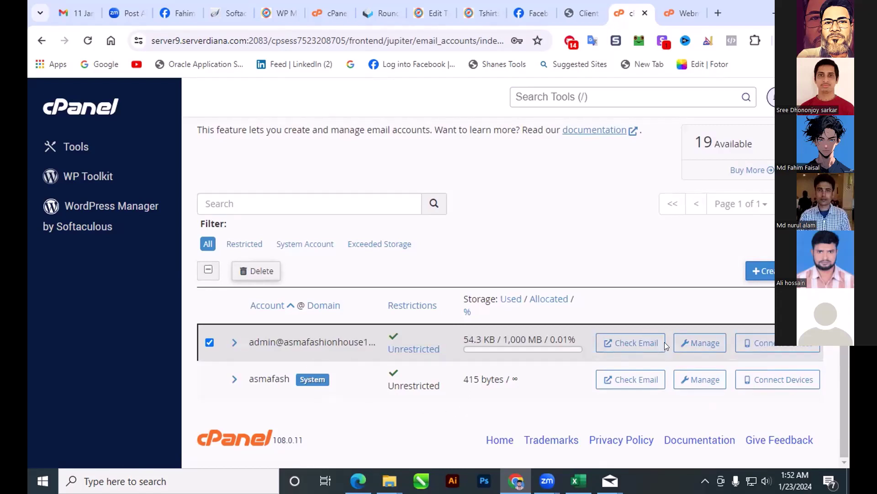
Step: Open the admin mailbox's Manage page and review its settings, showing 54.3 KB of 1,000 MB used
{"action": "left_click", "coordinate": [699, 342]}
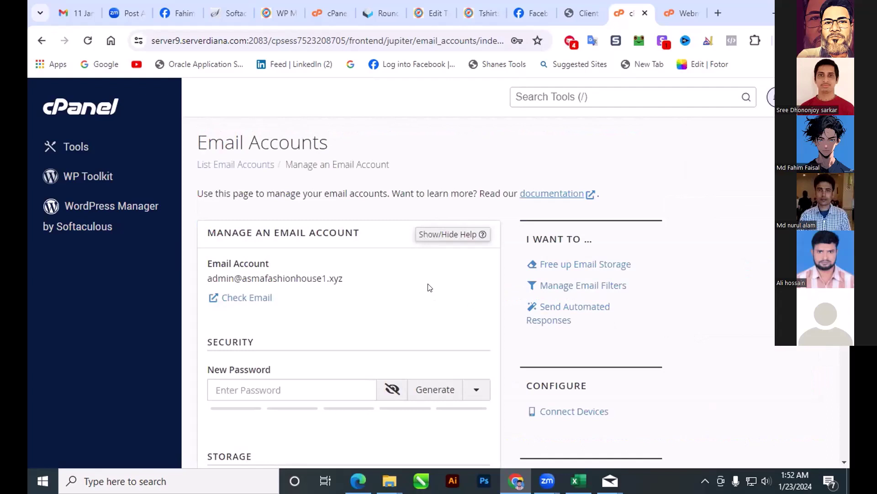
{"action": "scroll", "coordinate": [429, 287], "scroll_direction": "down", "scroll_amount": 1}
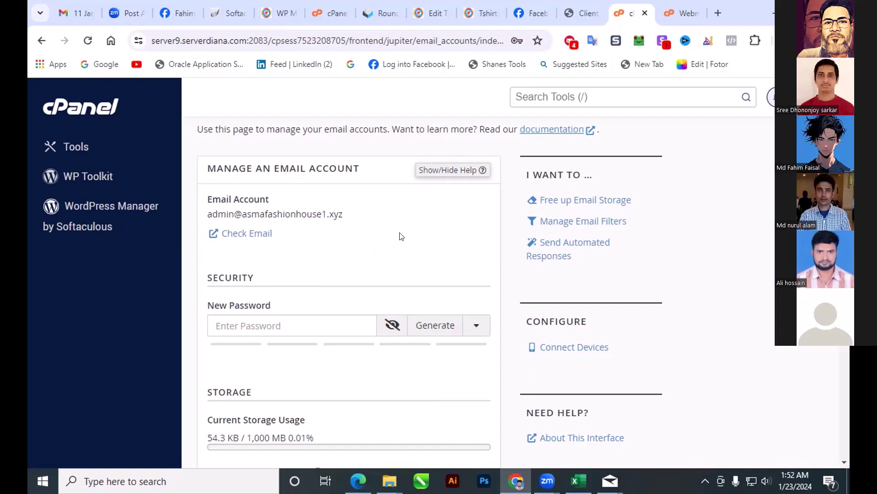
{"action": "scroll", "coordinate": [400, 237], "scroll_direction": "down", "scroll_amount": 3}
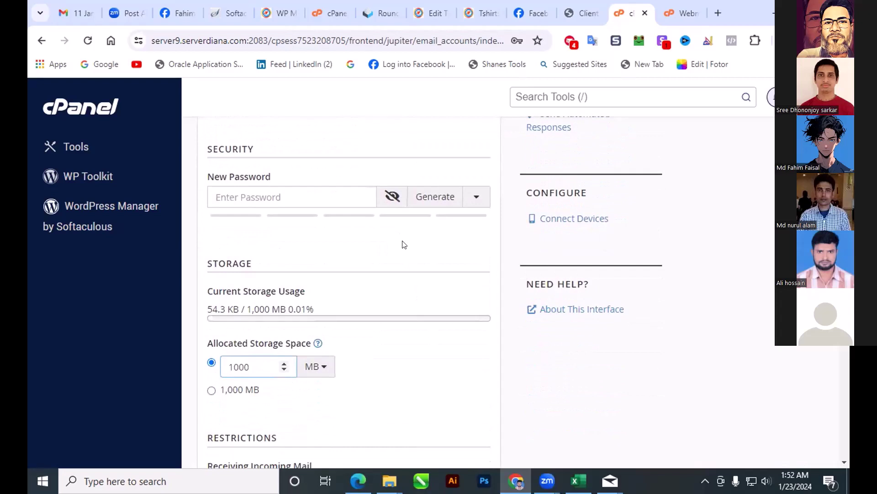
{"action": "scroll", "coordinate": [405, 244], "scroll_direction": "down", "scroll_amount": 3}
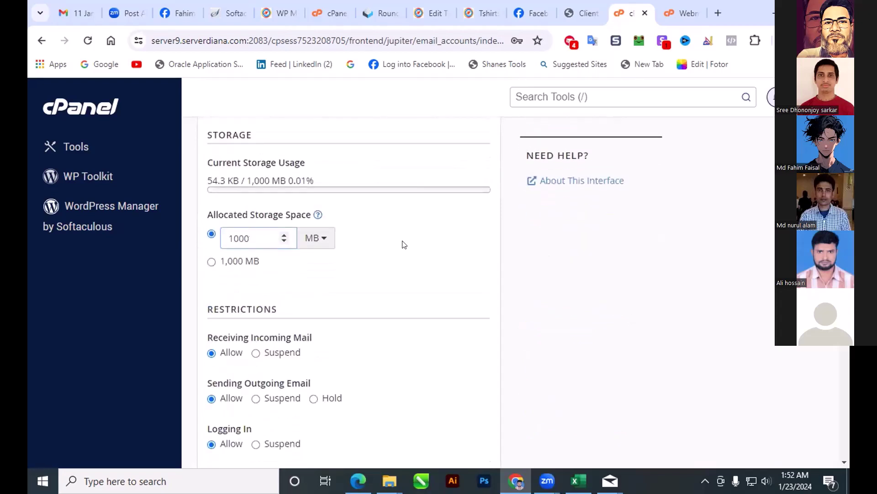
{"action": "scroll", "coordinate": [405, 244], "scroll_direction": "down", "scroll_amount": 2}
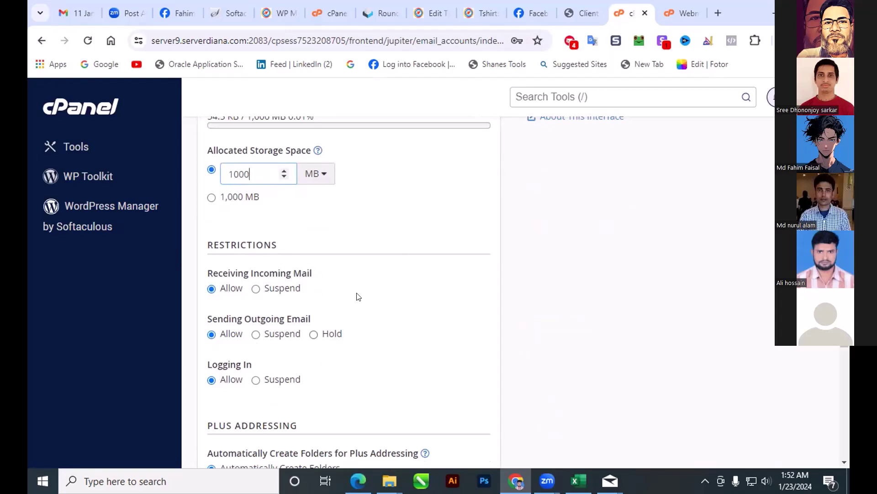
{"action": "scroll", "coordinate": [357, 298], "scroll_direction": "up", "scroll_amount": 4}
{"action": "scroll", "coordinate": [359, 297], "scroll_direction": "up", "scroll_amount": 4}
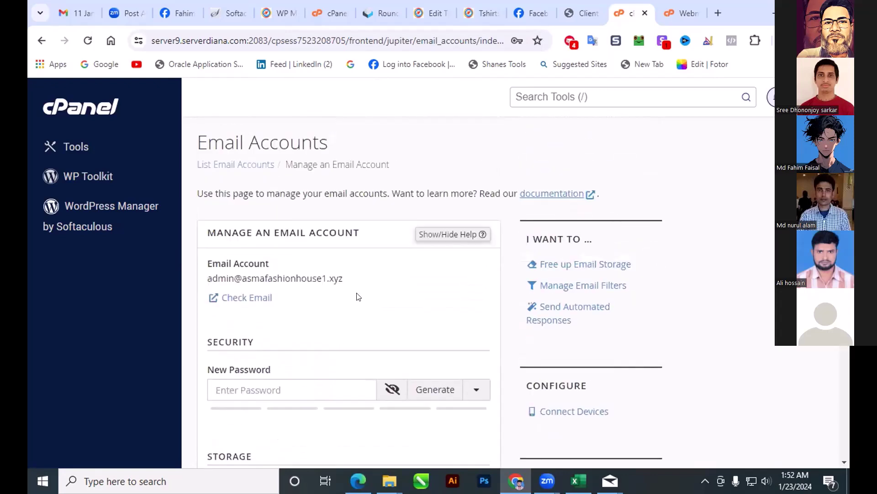
{"action": "scroll", "coordinate": [381, 273], "scroll_direction": "down", "scroll_amount": 4}
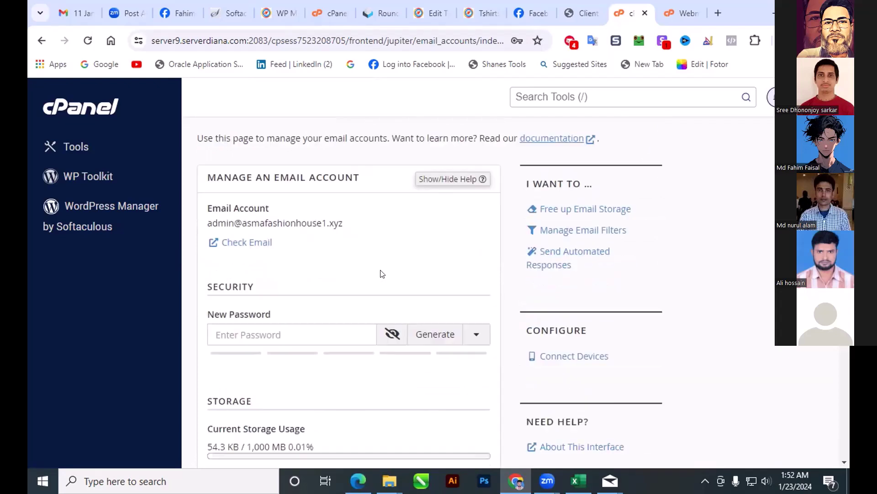
{"action": "scroll", "coordinate": [382, 273], "scroll_direction": "down", "scroll_amount": 7}
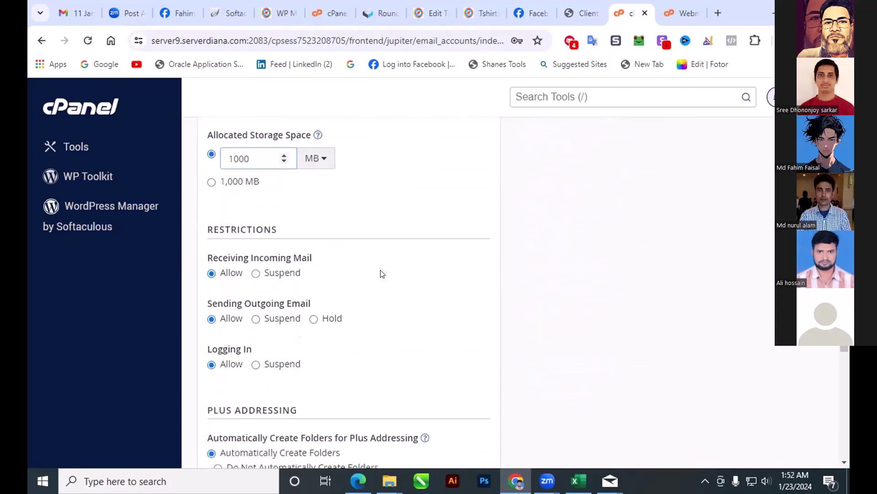
{"action": "scroll", "coordinate": [383, 274], "scroll_direction": "down", "scroll_amount": 1}
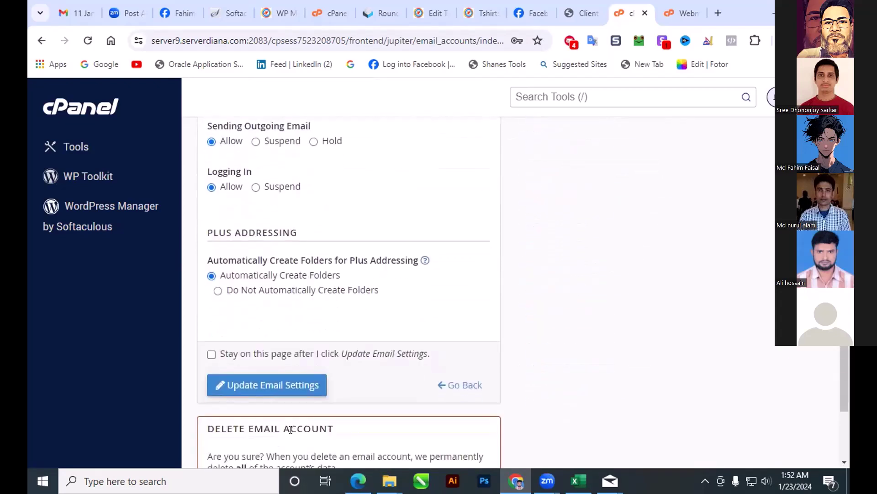
{"action": "scroll", "coordinate": [389, 340], "scroll_direction": "down", "scroll_amount": 3}
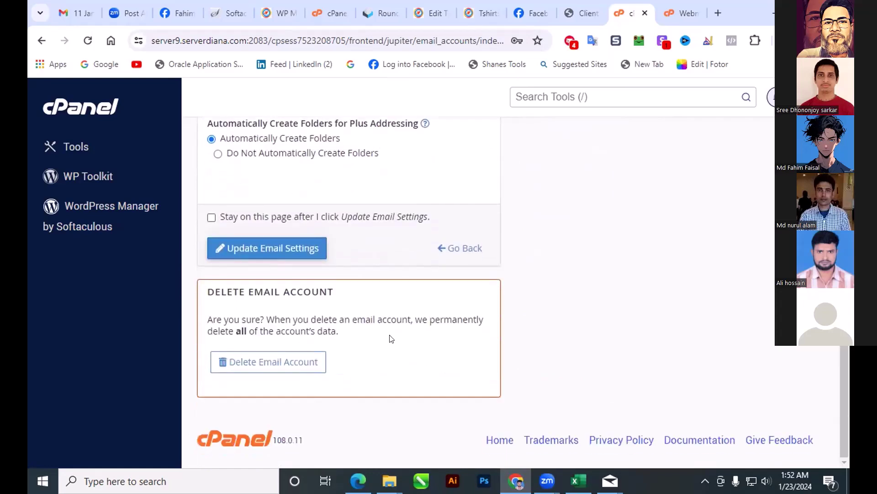
{"action": "scroll", "coordinate": [391, 338], "scroll_direction": "up", "scroll_amount": 12}
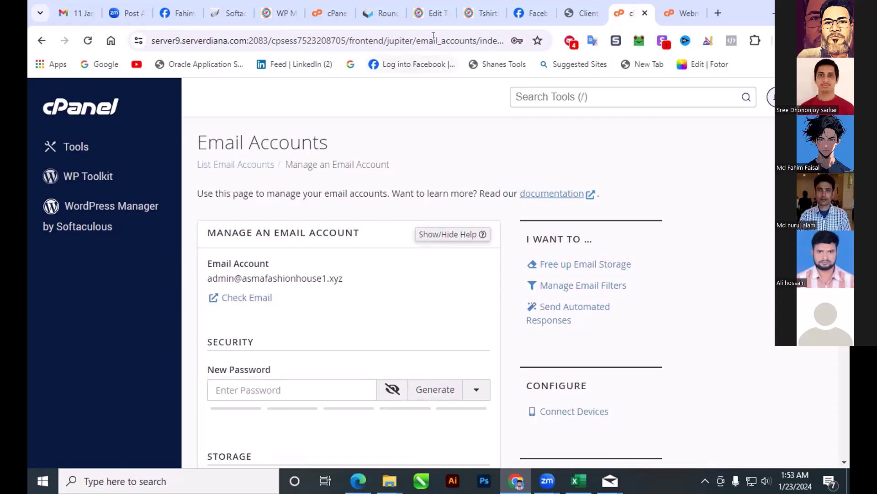
Step: Leave the theme file editor and view the live storefront's Tshirts category page
{"action": "left_click", "coordinate": [475, 11]}
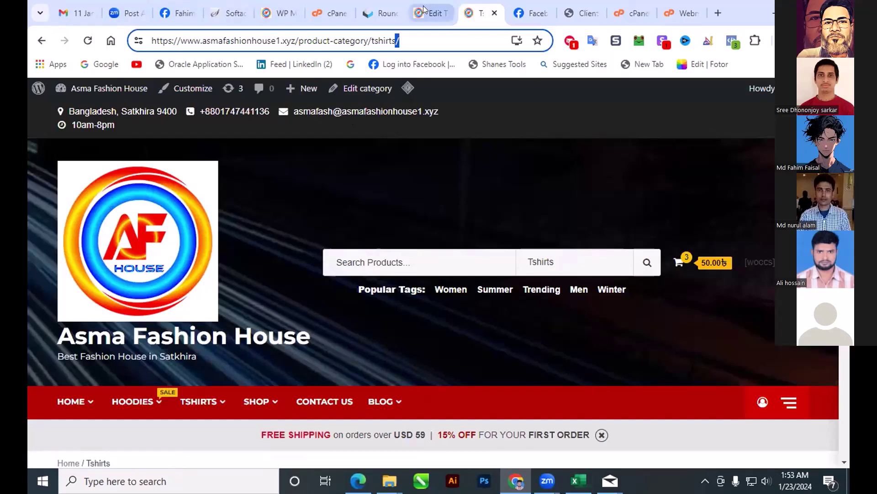
{"action": "left_click", "coordinate": [434, 16]}
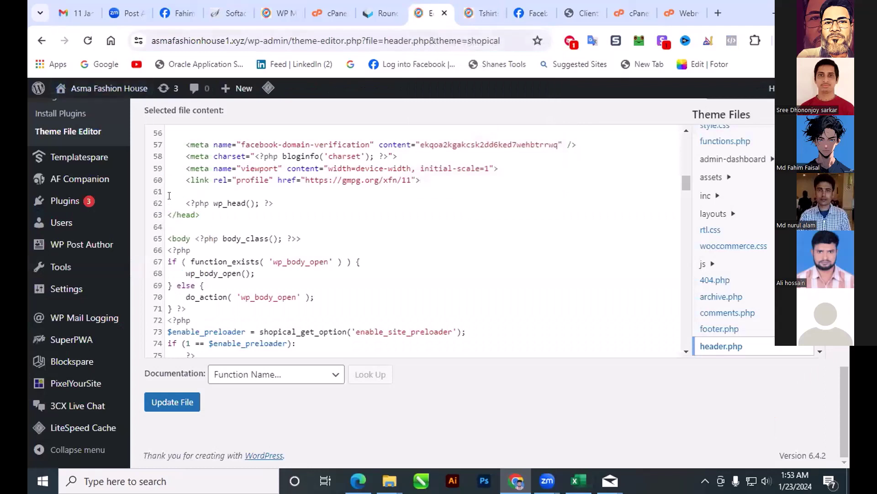
{"action": "mouse_move", "coordinate": [44, 184]}
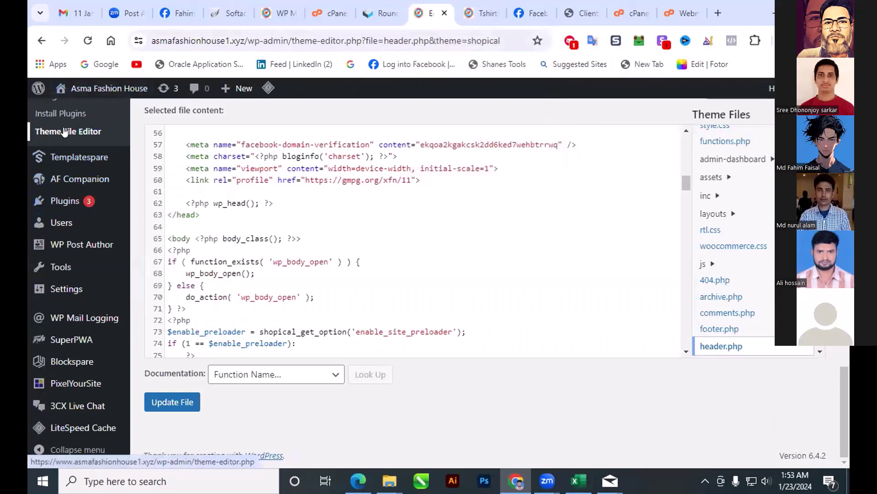
{"action": "mouse_move", "coordinate": [94, 89]}
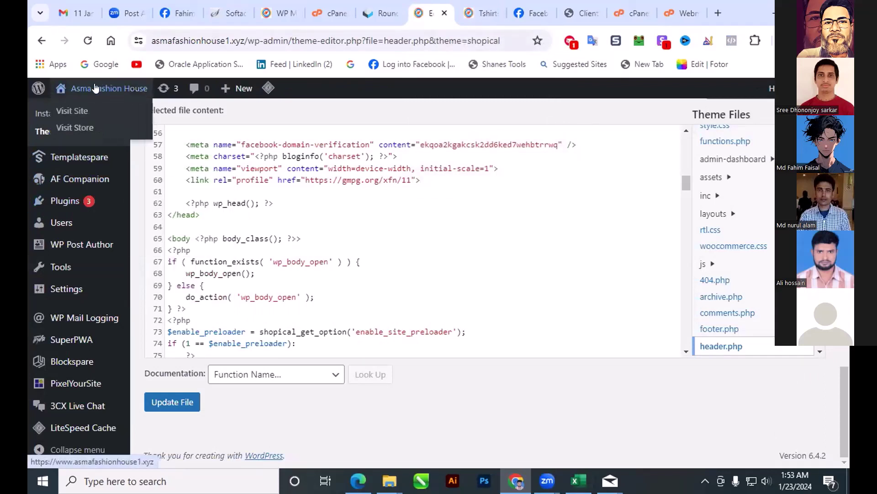
{"action": "left_click", "coordinate": [76, 112]}
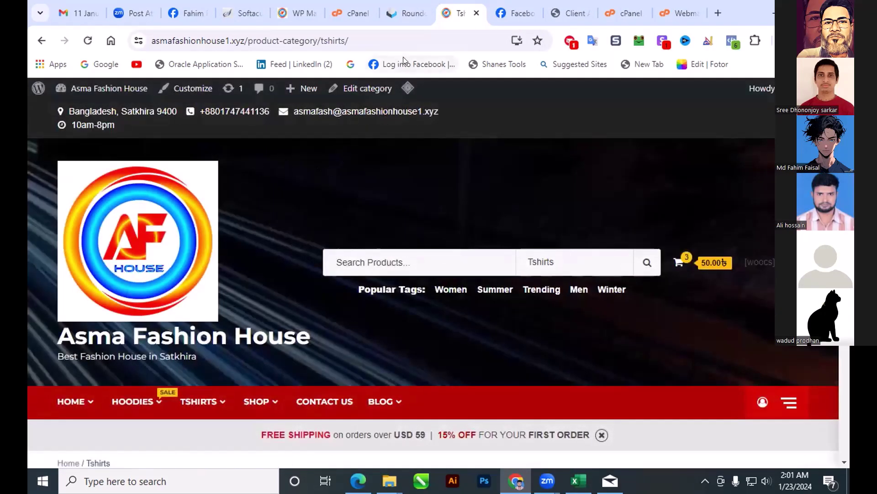
Step: Start a blank new message in Gmail
{"action": "left_click", "coordinate": [70, 15]}
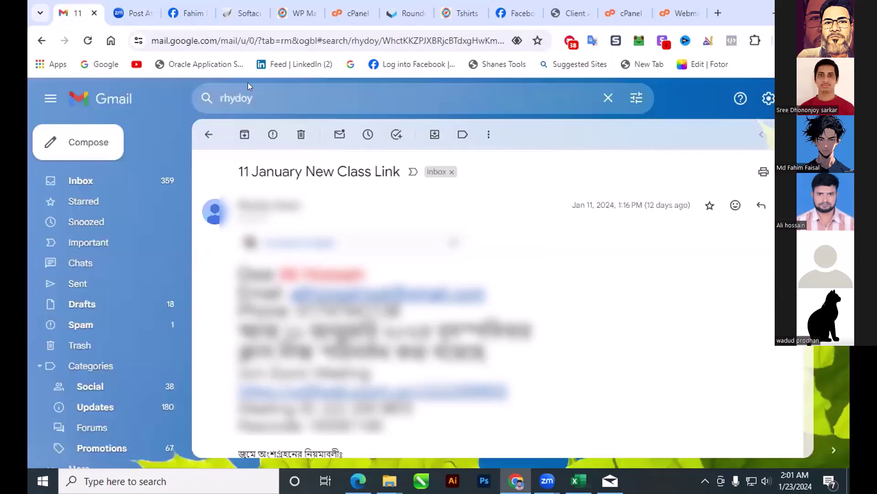
{"action": "left_click", "coordinate": [83, 139]}
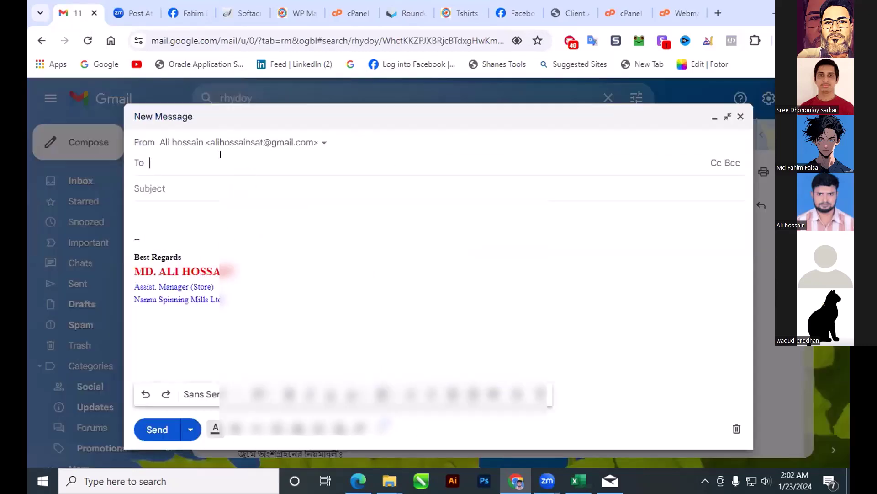
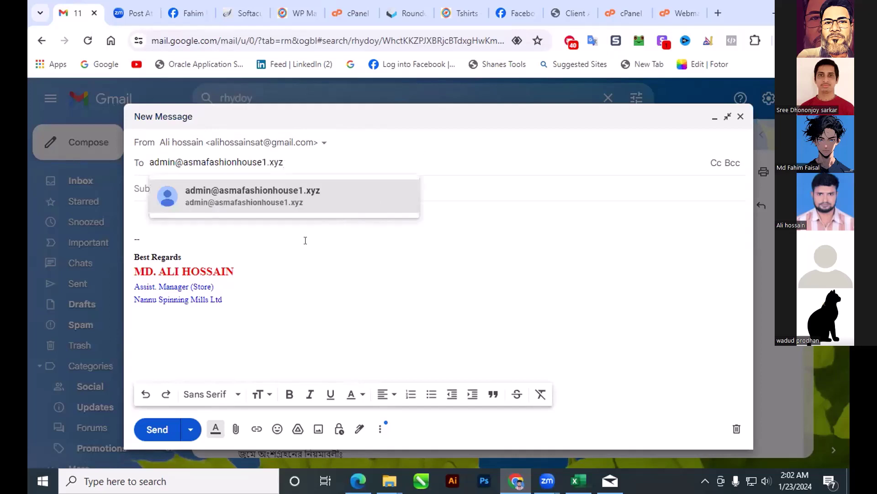
Step: Address the draft to the new admin mailbox on the site's domain with subject 'test'
{"action": "left_click", "coordinate": [222, 193]}
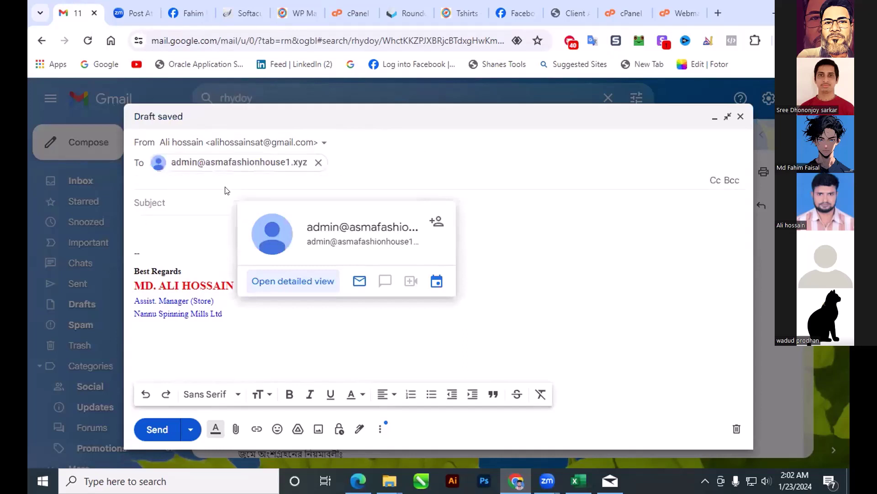
{"action": "left_click", "coordinate": [177, 196]}
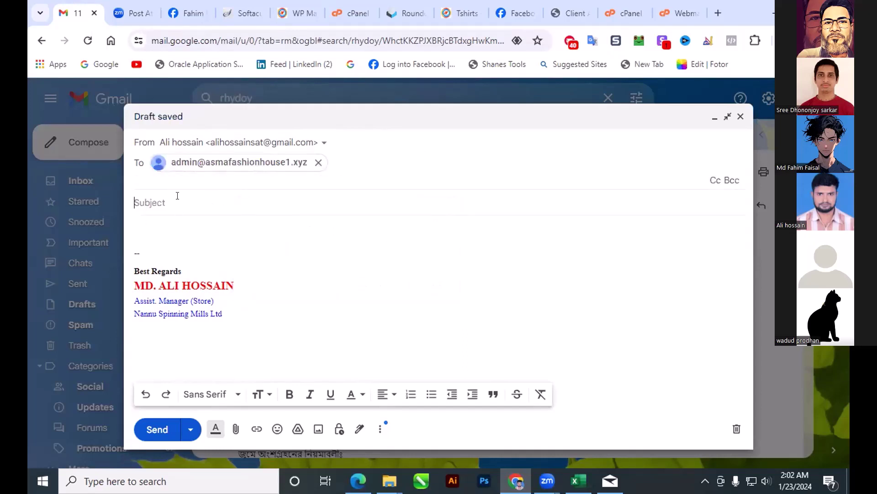
{"action": "type", "text": "test"}
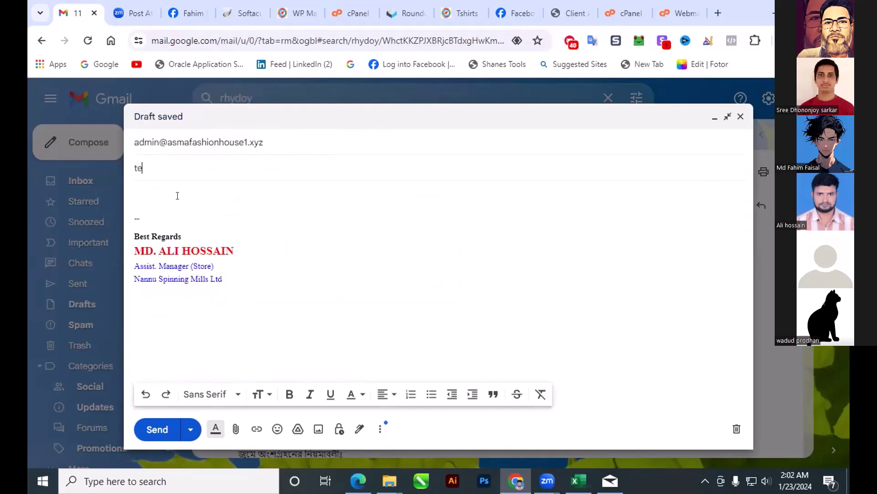